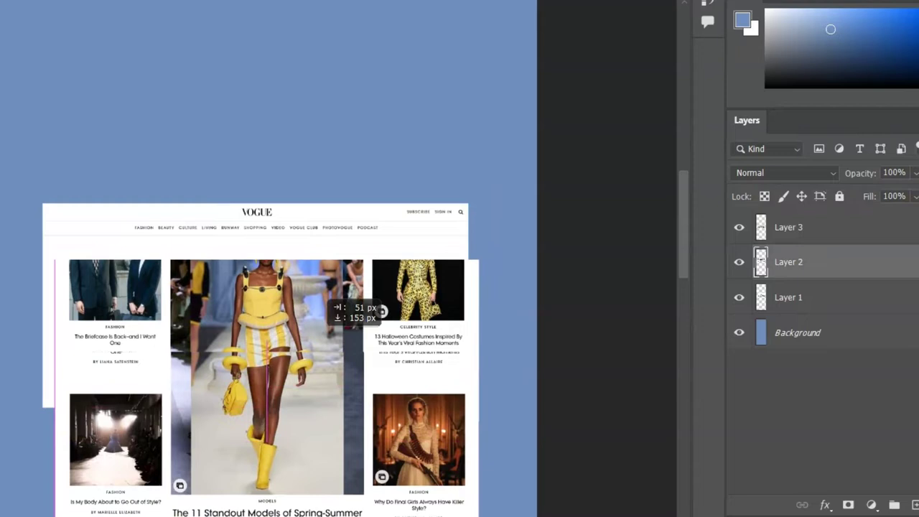
- In Photoshop, move the Layer 2 webpage section into line with the matching Vogue page content on the blue canvas
drag(327, 215, 335, 79)
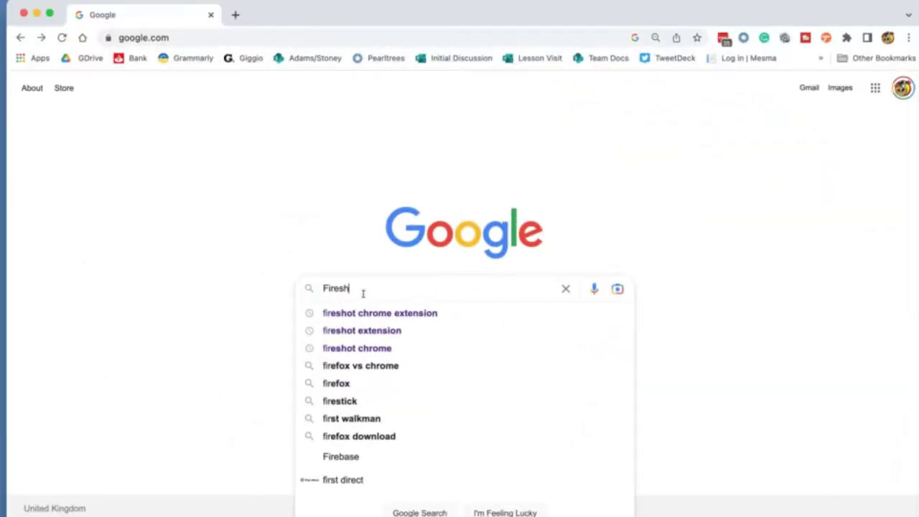
- In Chrome, search Google for "fireshot chrome extension" and add the Take Webpage Screenshots Entirely - FireShot extension to the browser
text(hot)
click(413, 313)
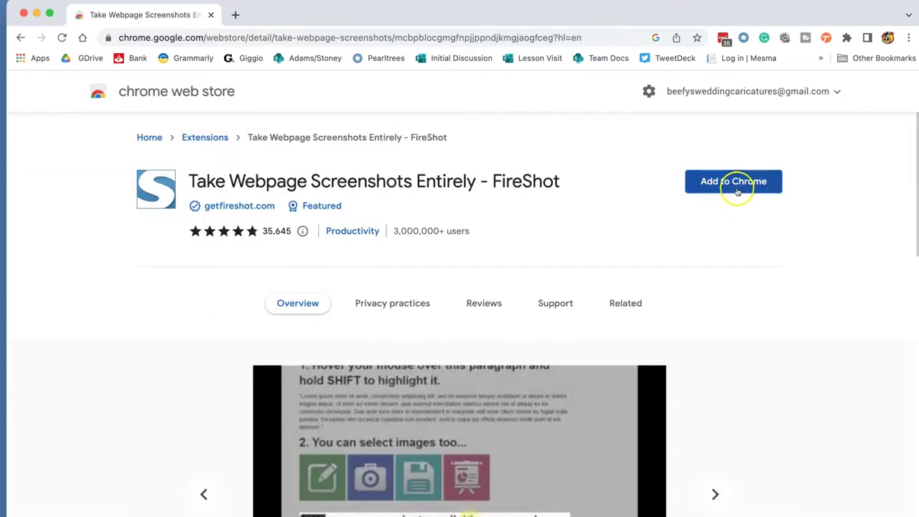
click(735, 185)
click(572, 317)
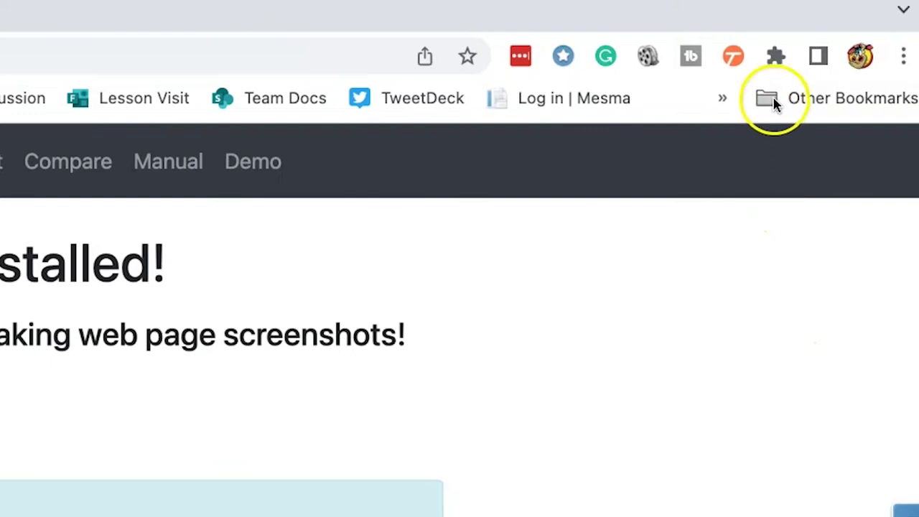
- Pin the Take Webpage Screenshots extension to the browser toolbar and close the extensions list
click(775, 59)
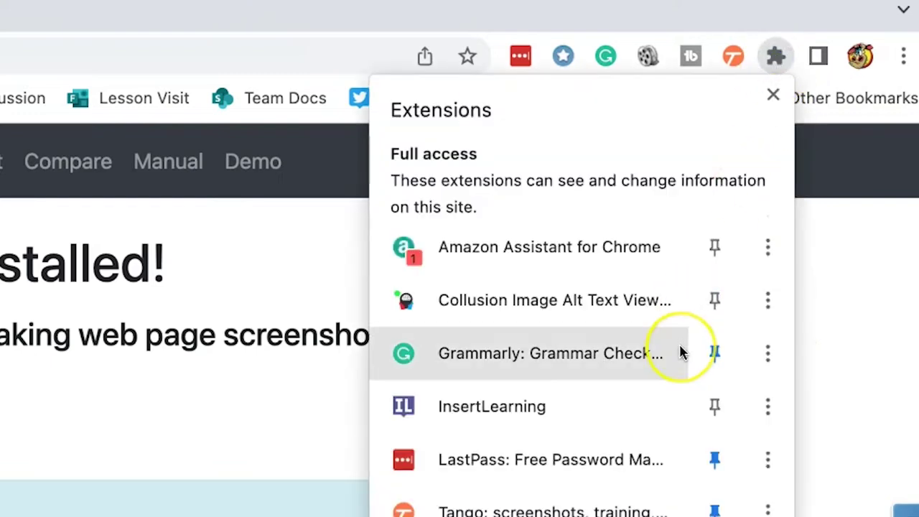
scroll(682, 353, down, 5)
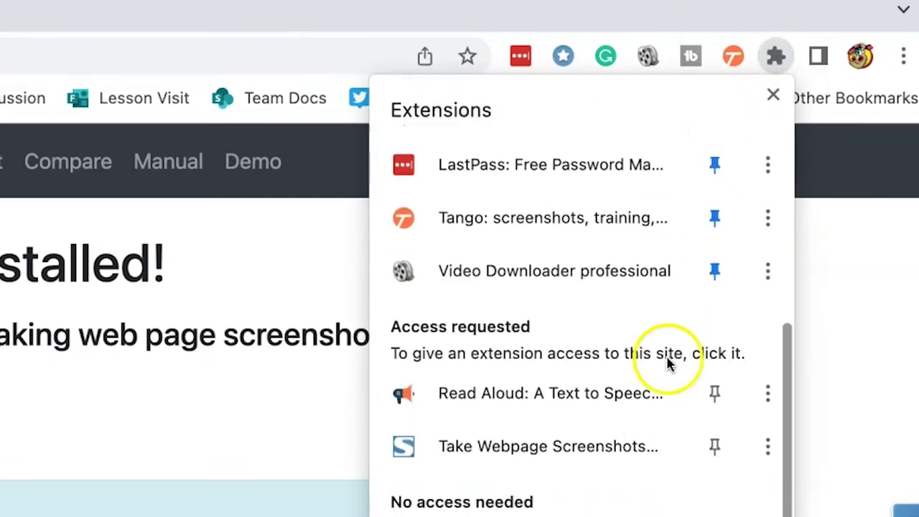
click(713, 446)
click(820, 373)
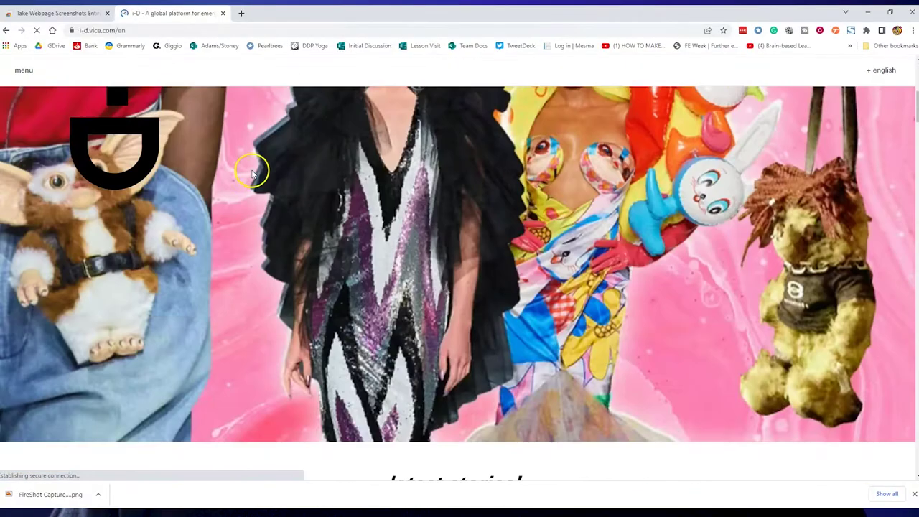
- Return to the beginning of the i-D homepage and save its FireShot capture as an image
scroll(252, 176, up, 10)
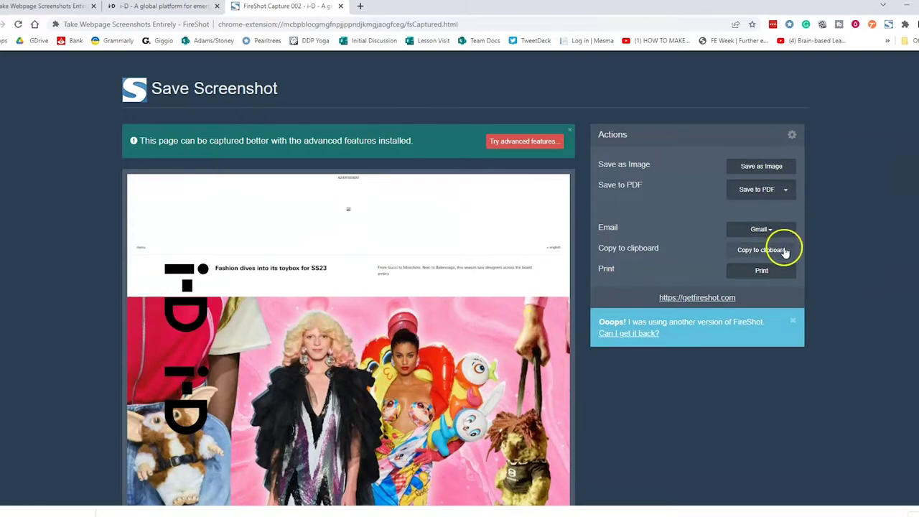
click(762, 166)
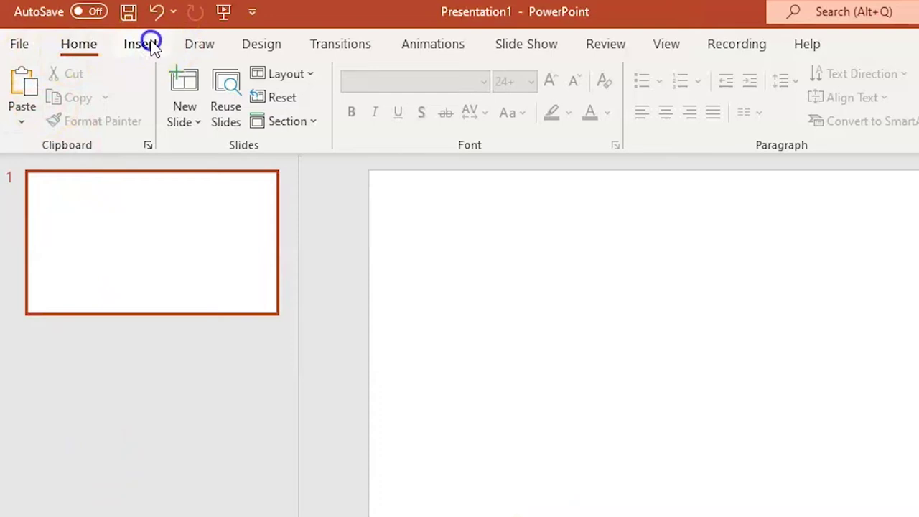
- In PowerPoint, insert the FireShot Capture 004 picture of the i-D website from this device onto slide 1
click(55, 24)
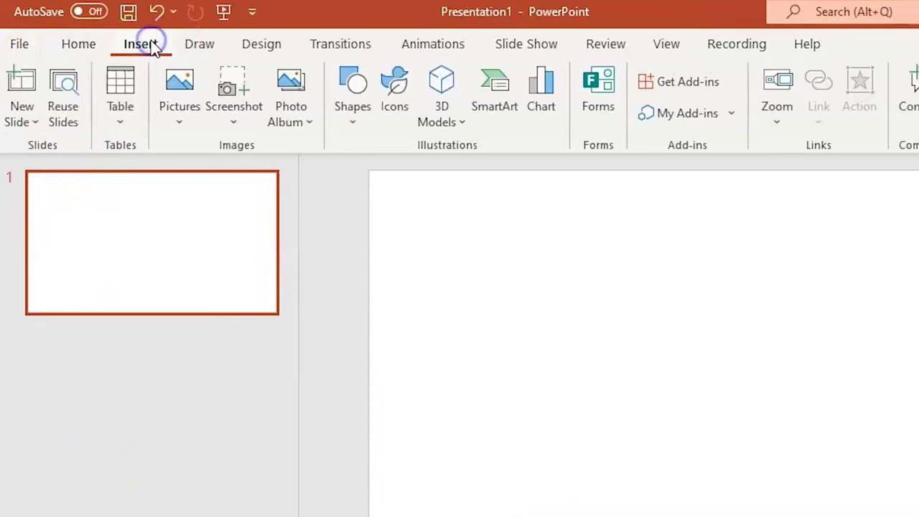
click(188, 115)
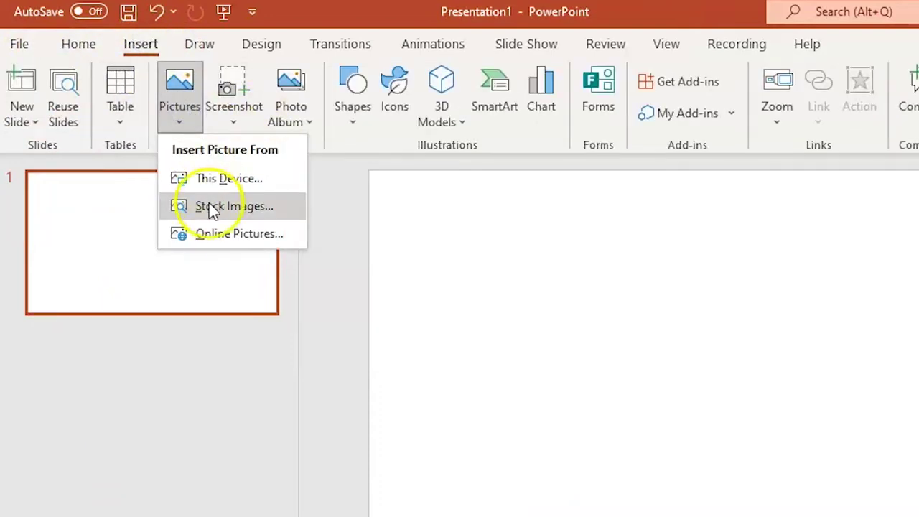
click(224, 180)
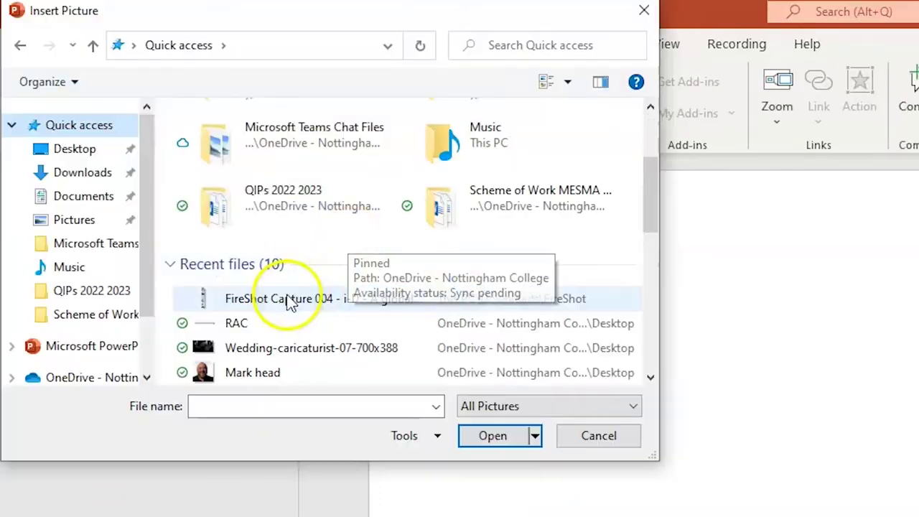
click(287, 298)
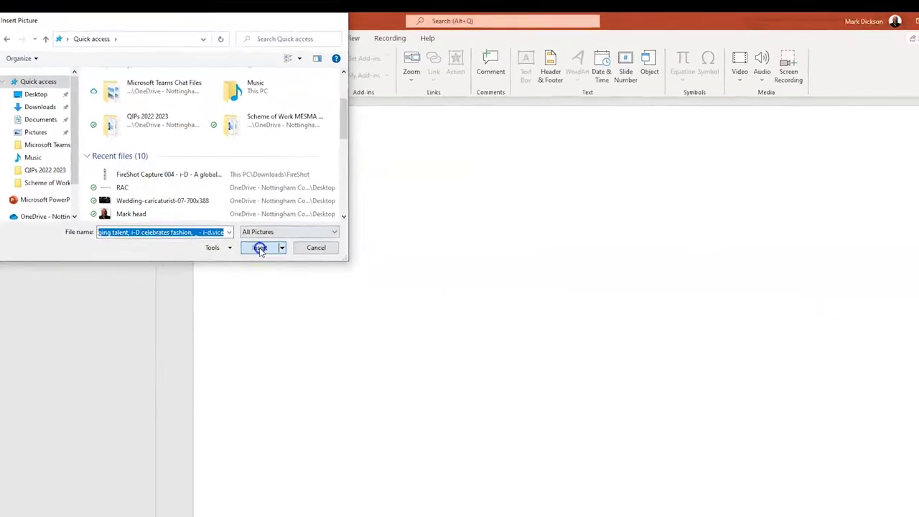
click(492, 435)
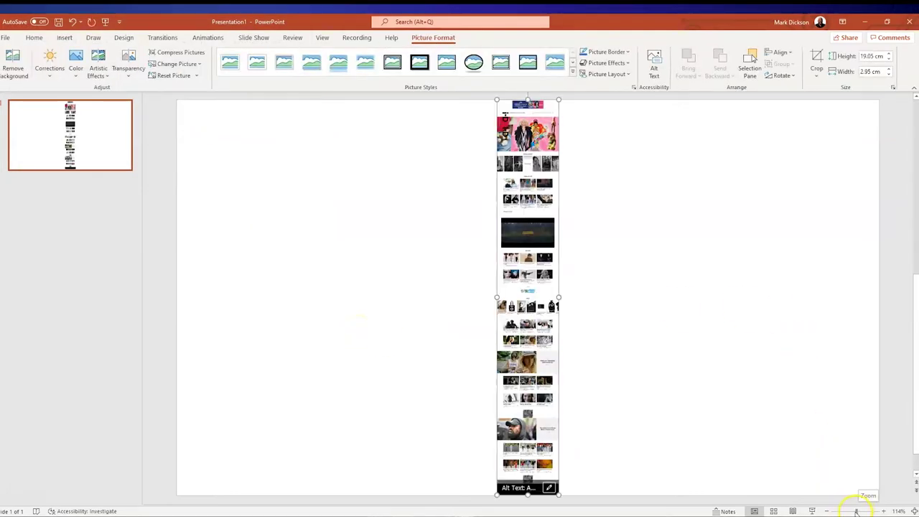
- Enlarge the webpage picture until it spans the full width of slide 1, with the page's header at the slide's upper edge
drag(856, 511, 839, 511)
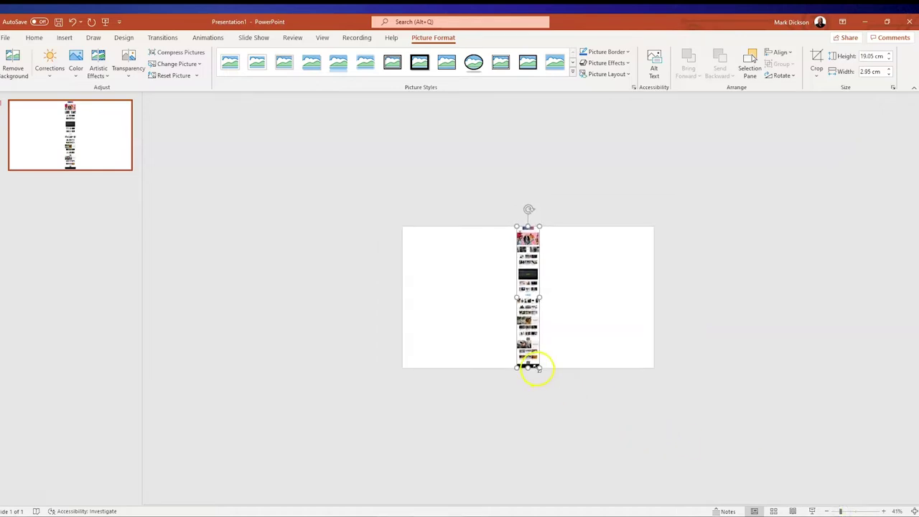
drag(539, 367, 613, 428)
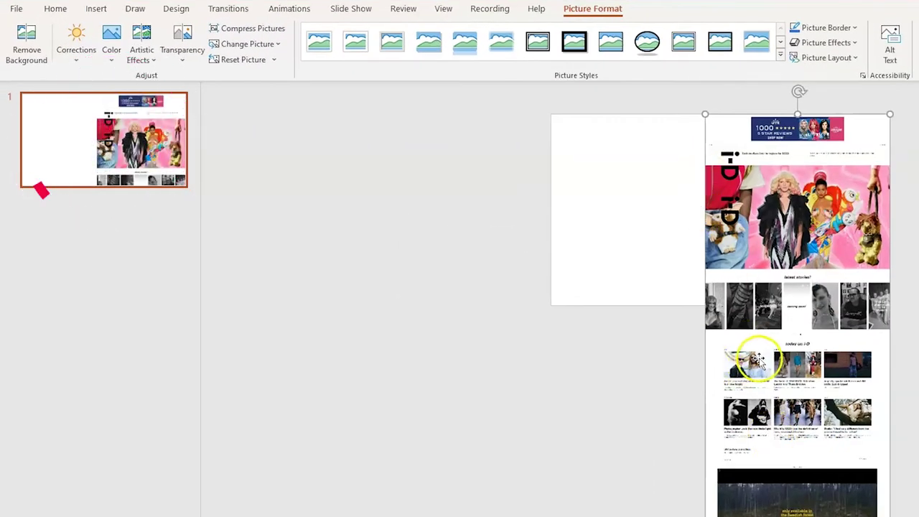
drag(703, 117, 603, 113)
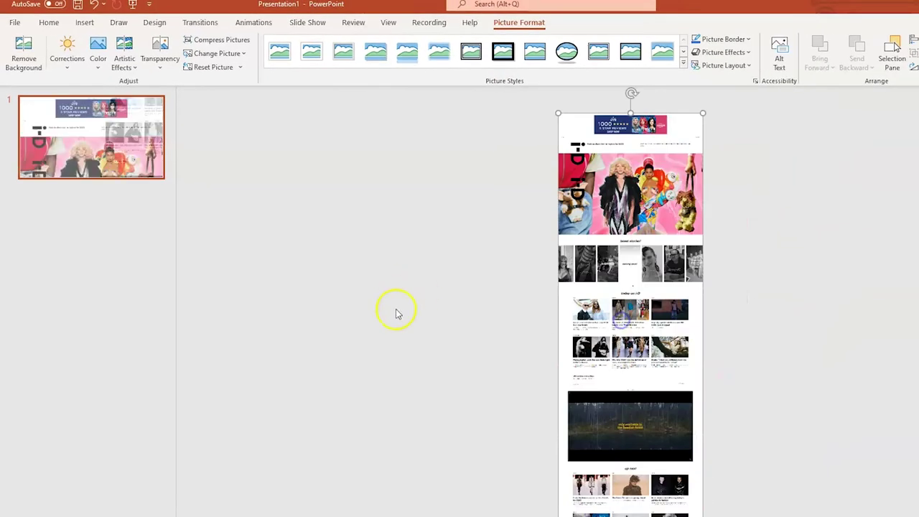
- Duplicate slide 1 and shift the webpage picture upward on the copy until the dark forest video fills the slide
click(99, 175)
key(ctrl+d)
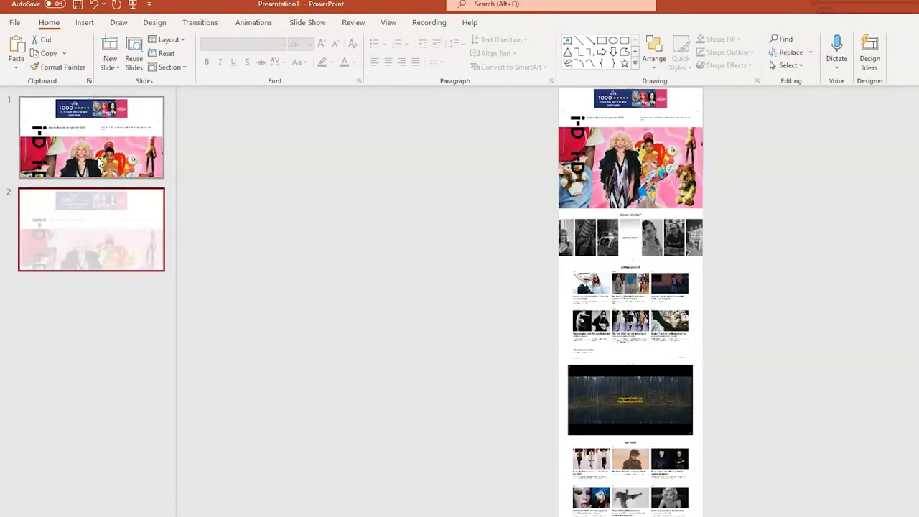
click(174, 206)
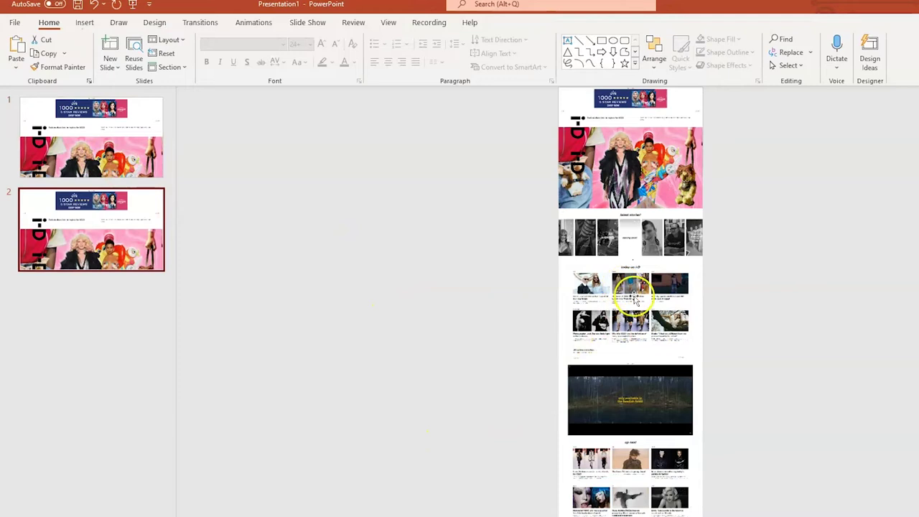
drag(639, 319, 640, 121)
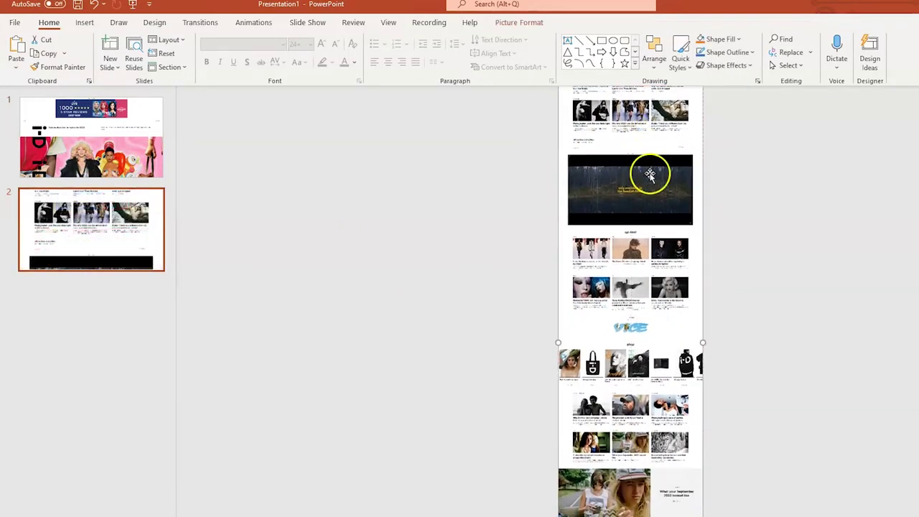
drag(649, 175, 660, 194)
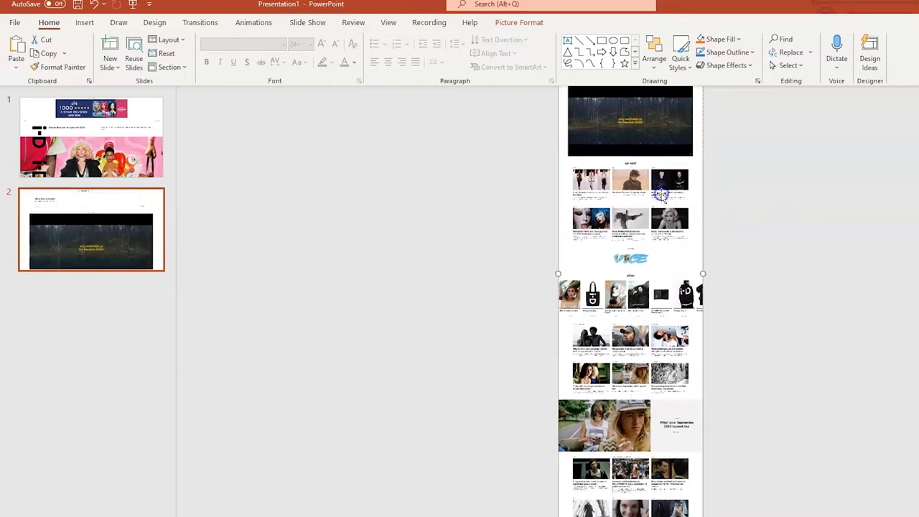
- Duplicate slide 2, then move and enlarge the webpage picture on slide 3 to frame the blue-haired makeup article
click(92, 253)
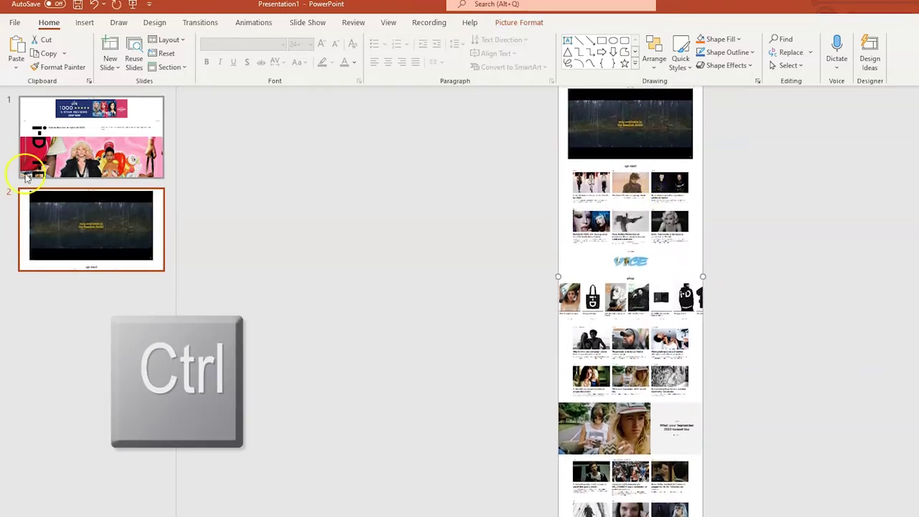
key(ctrl+d)
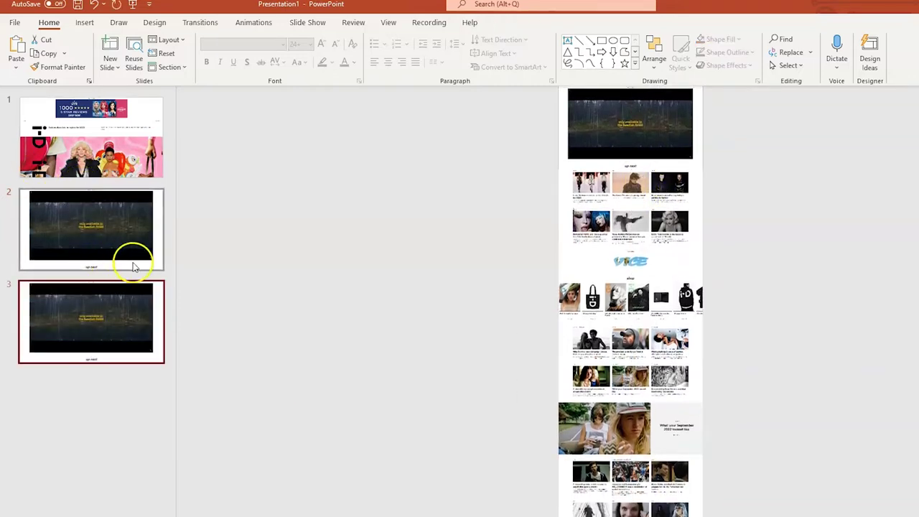
drag(657, 443, 657, 266)
drag(656, 341, 687, 298)
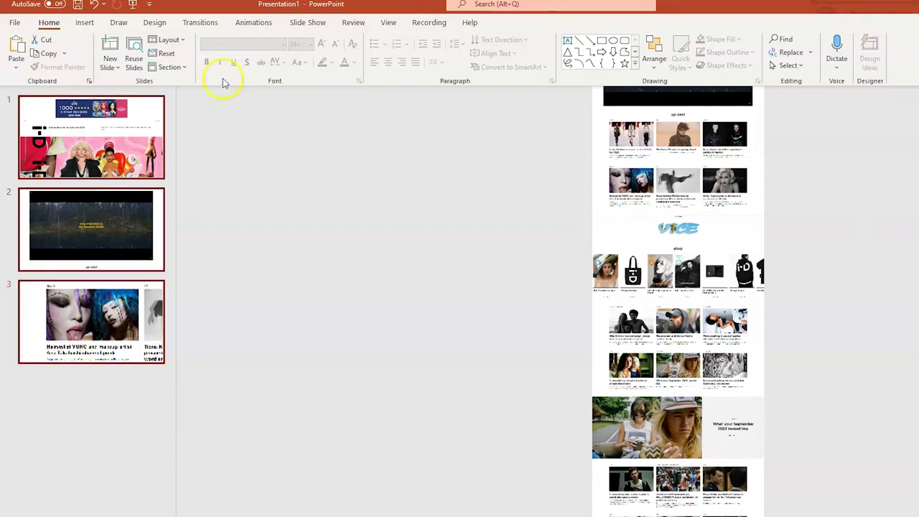
- Apply the Morph transition to all three slides and select slide 1
click(210, 23)
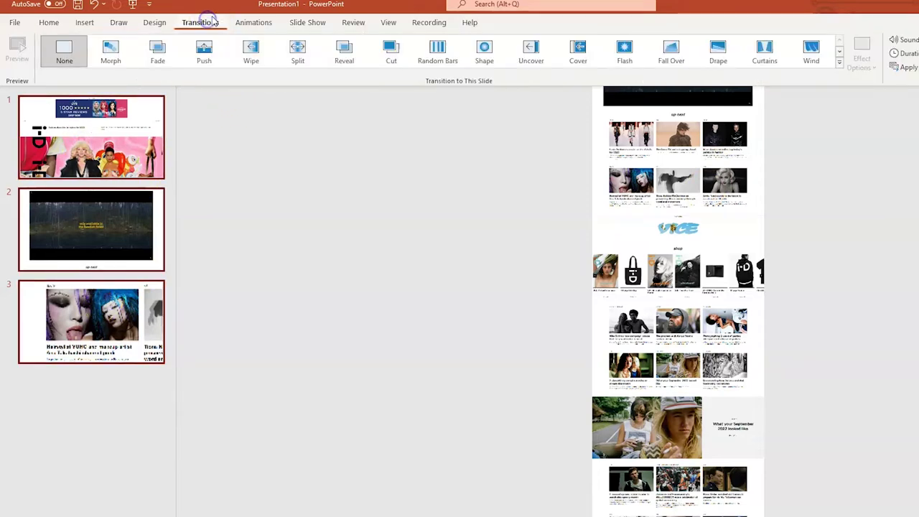
click(121, 55)
click(88, 179)
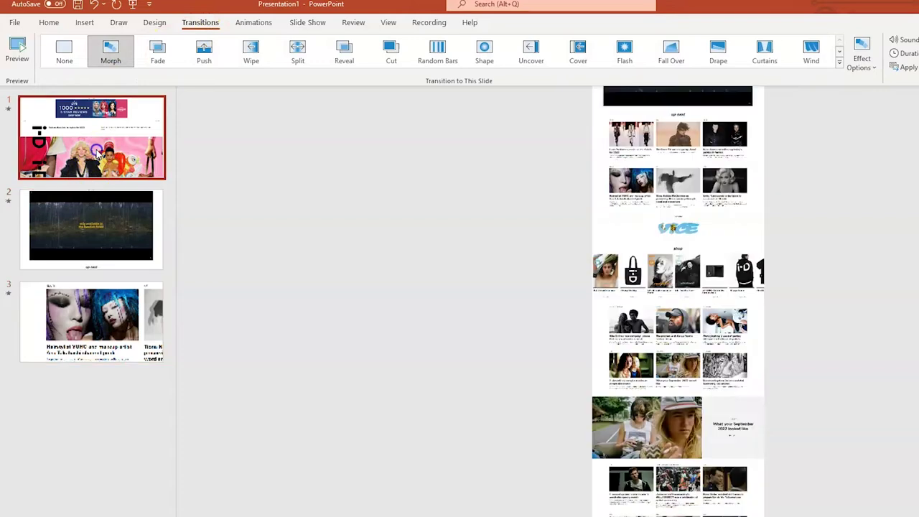